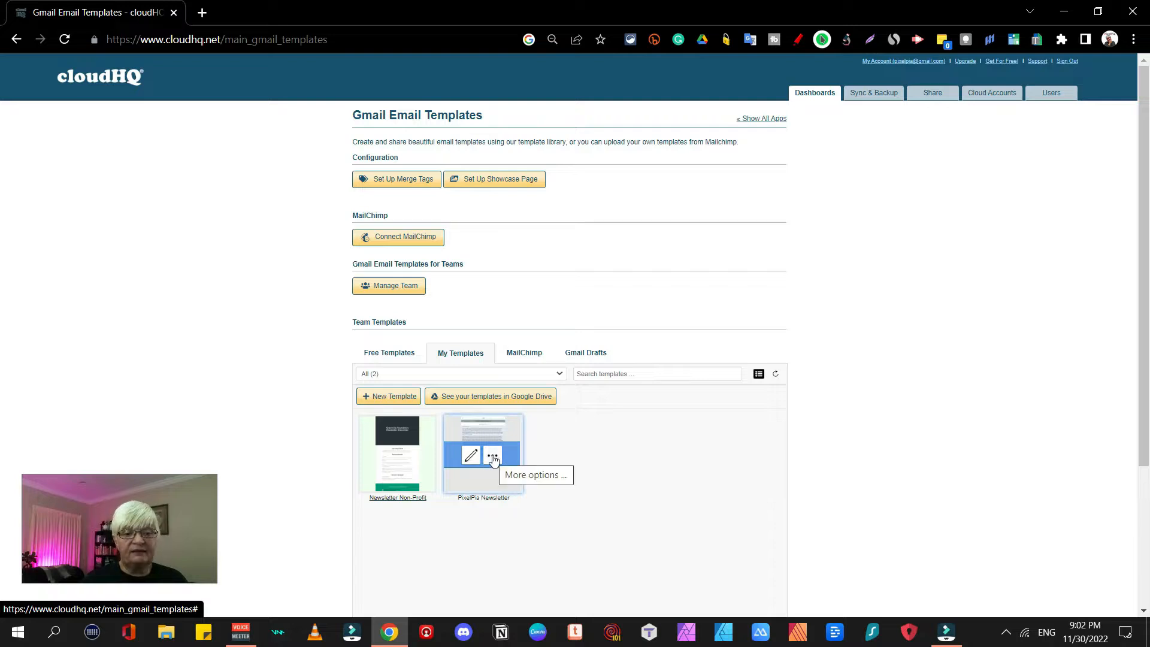
Create a new email campaign from the PixelPia Newsletter template
left_click(493, 457)
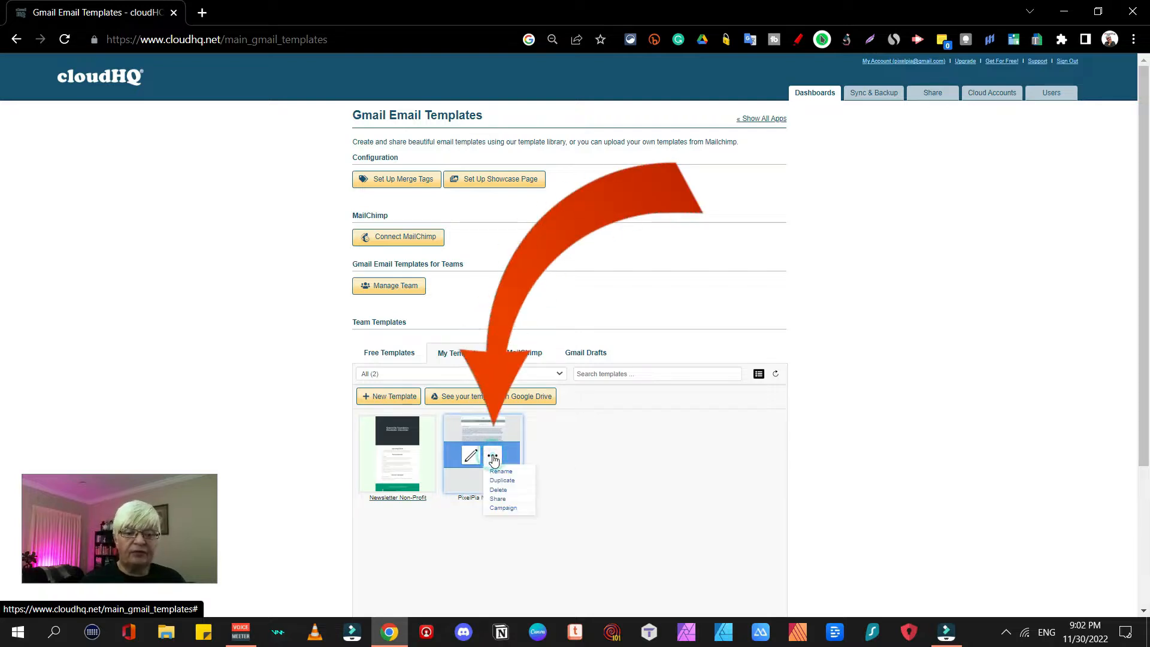
left_click(493, 460)
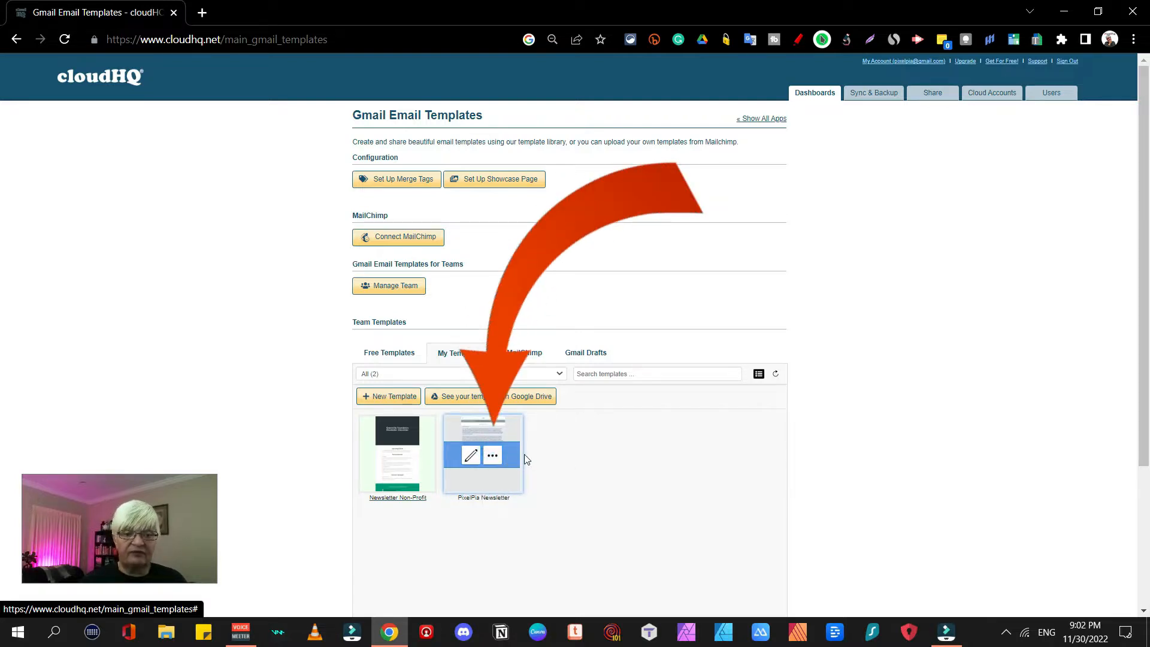
left_click(493, 458)
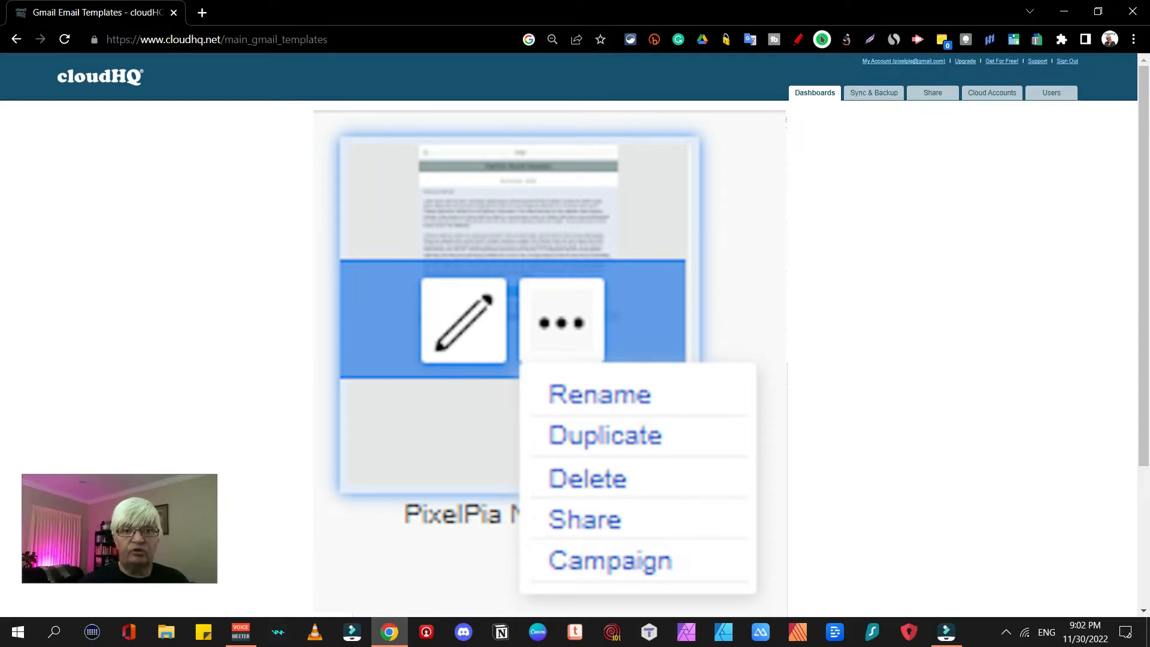
left_click(610, 562)
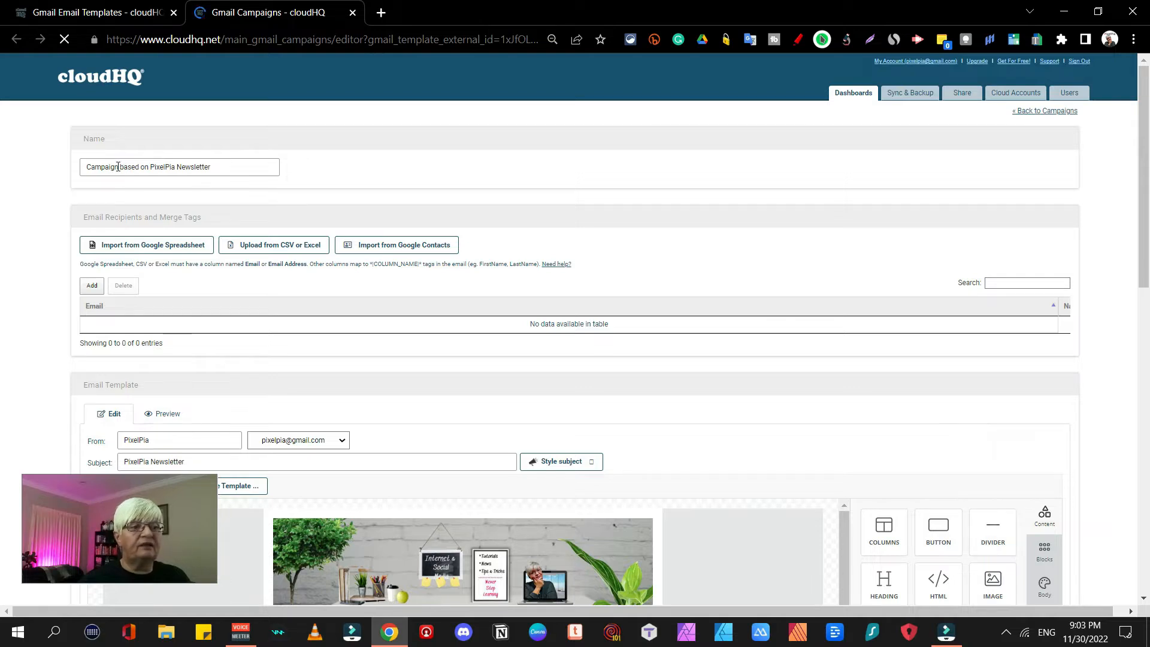
Rename the campaign as "Campaign tutorial"
left_click_drag(118, 167, 381, 176)
key("BackSpace")
type("tutorial")
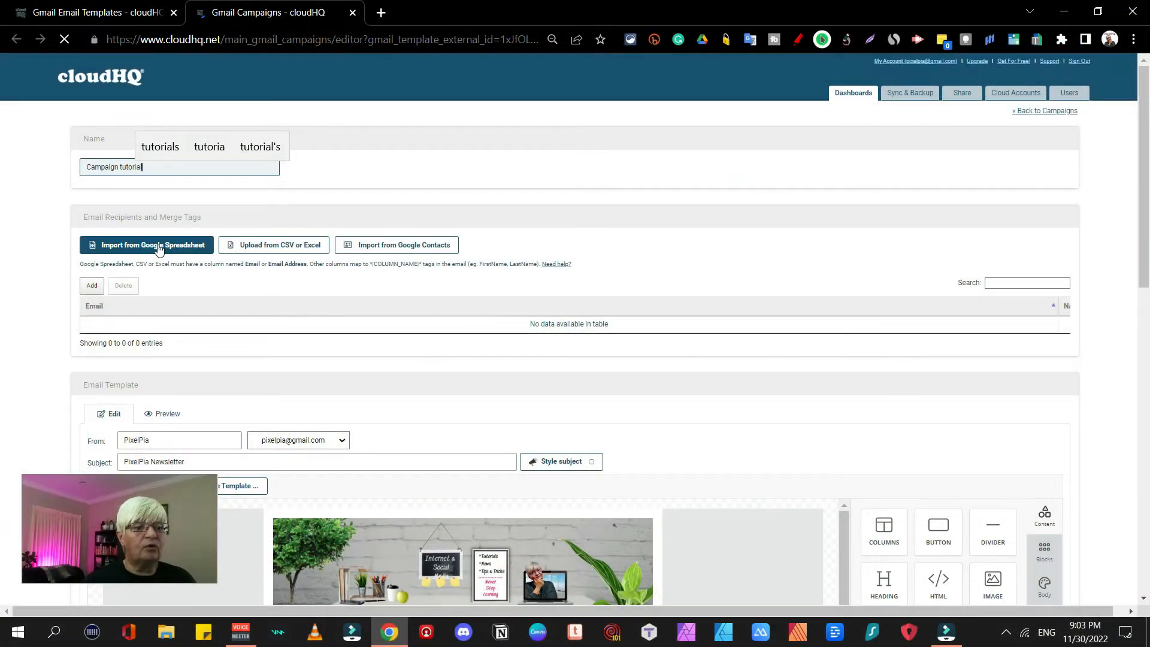
Import the recipients from the Google spreadsheet "PixelPia's newsletter (Responses)", using the sheet Form Responses 1
left_click(159, 249)
left_click(159, 249)
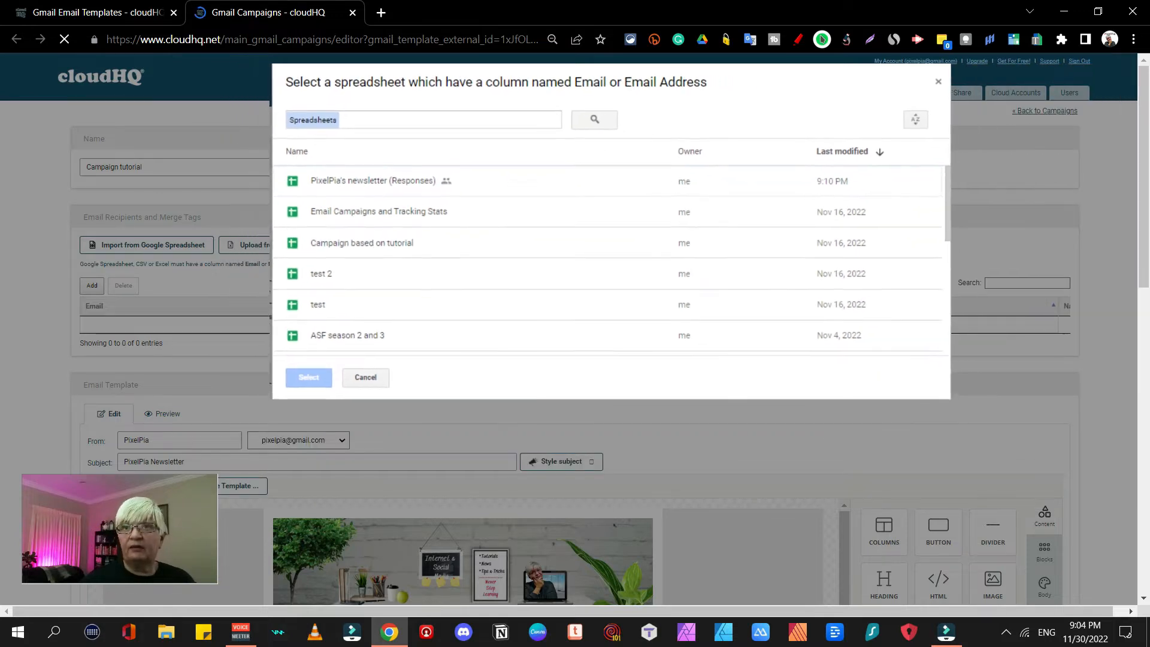
left_click(331, 313)
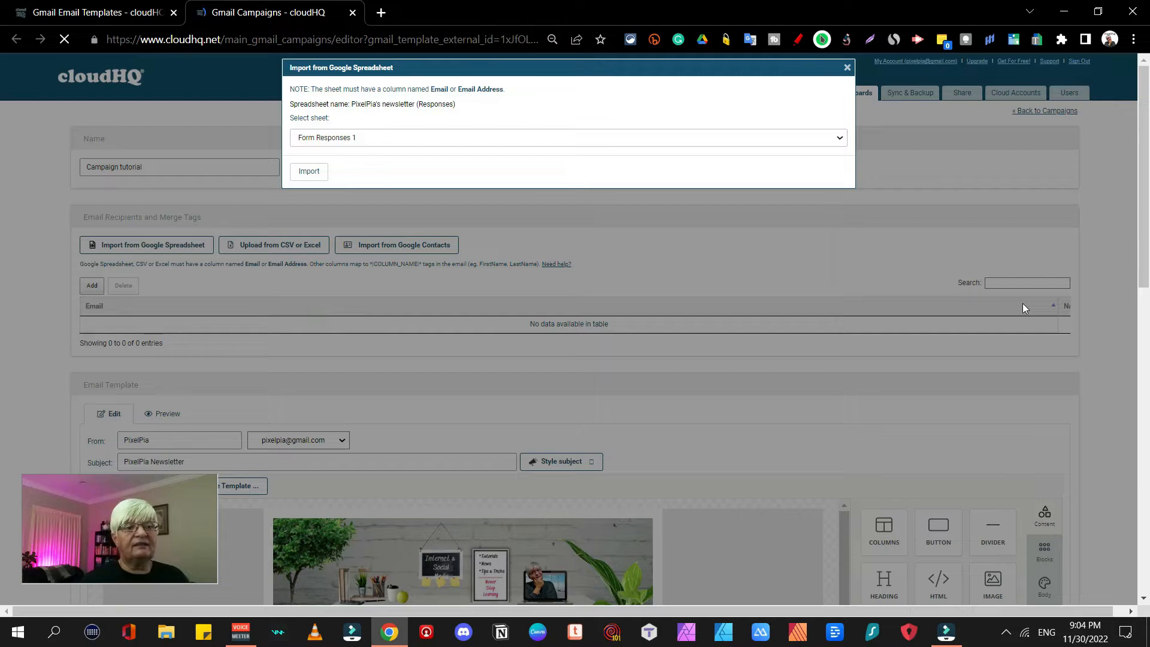
left_click(310, 175)
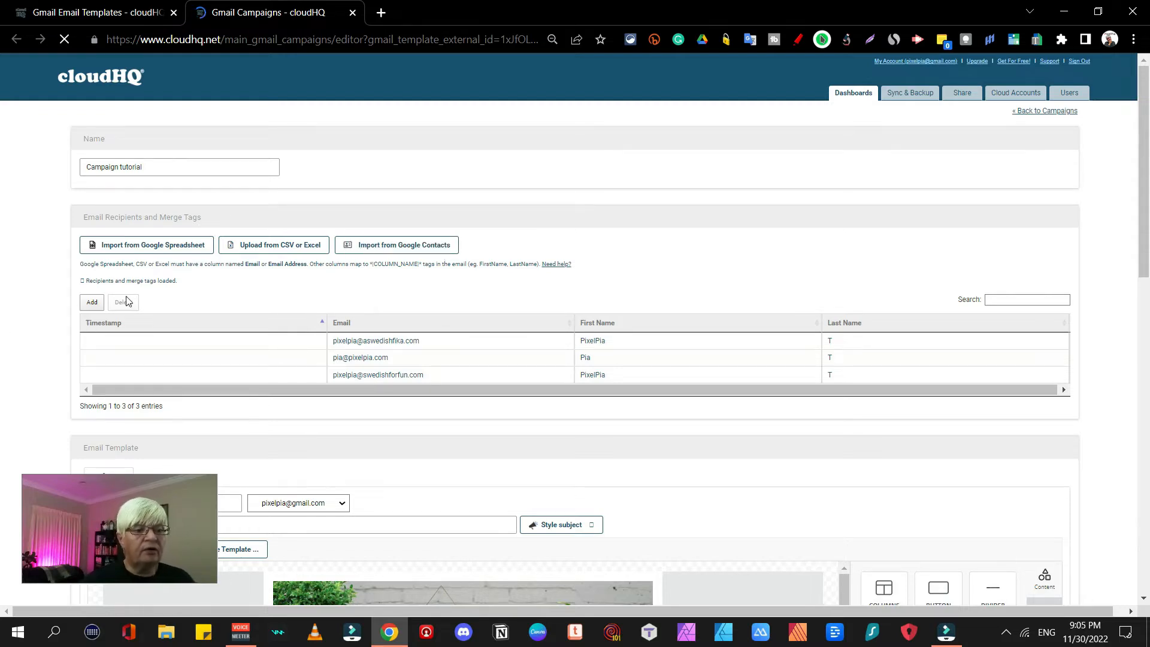
left_click(91, 301)
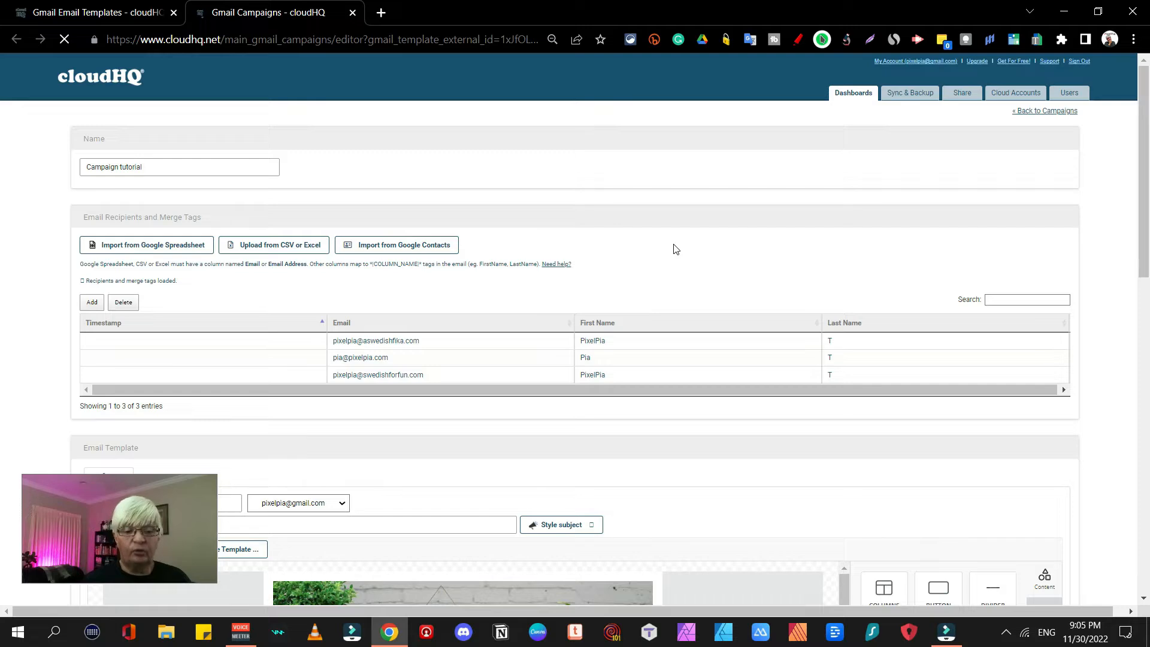
Replace the placeholder text in the newsletter's main text block with "Write the content of the email"
scroll(917, 240, "down", 5)
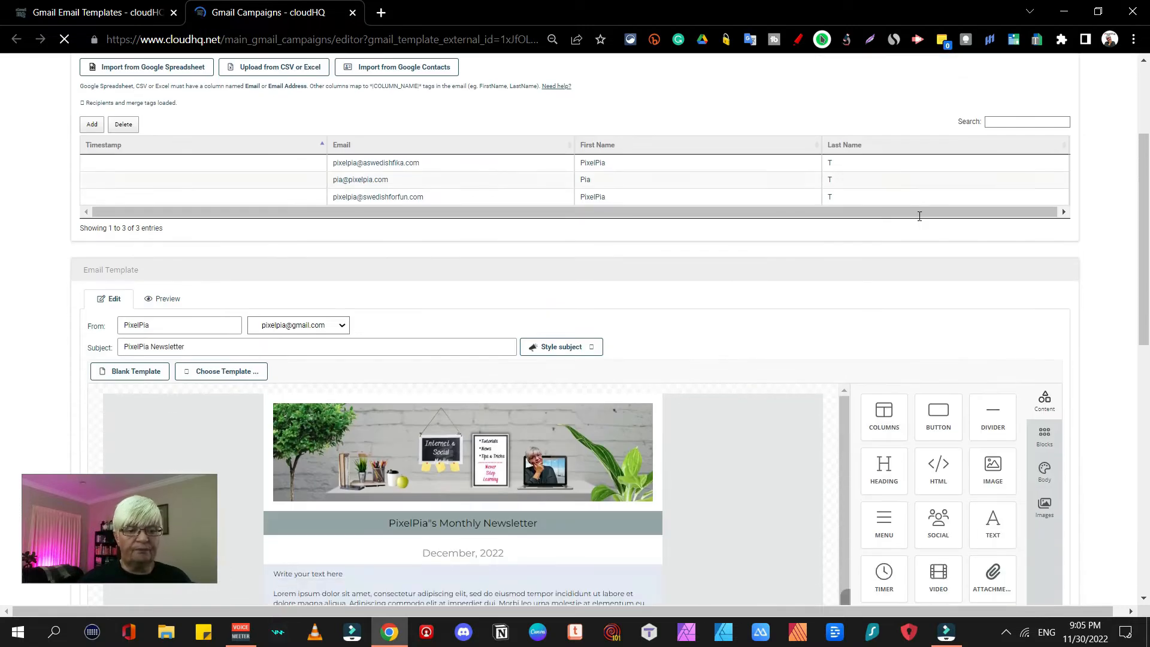
scroll(920, 221, "down", 3)
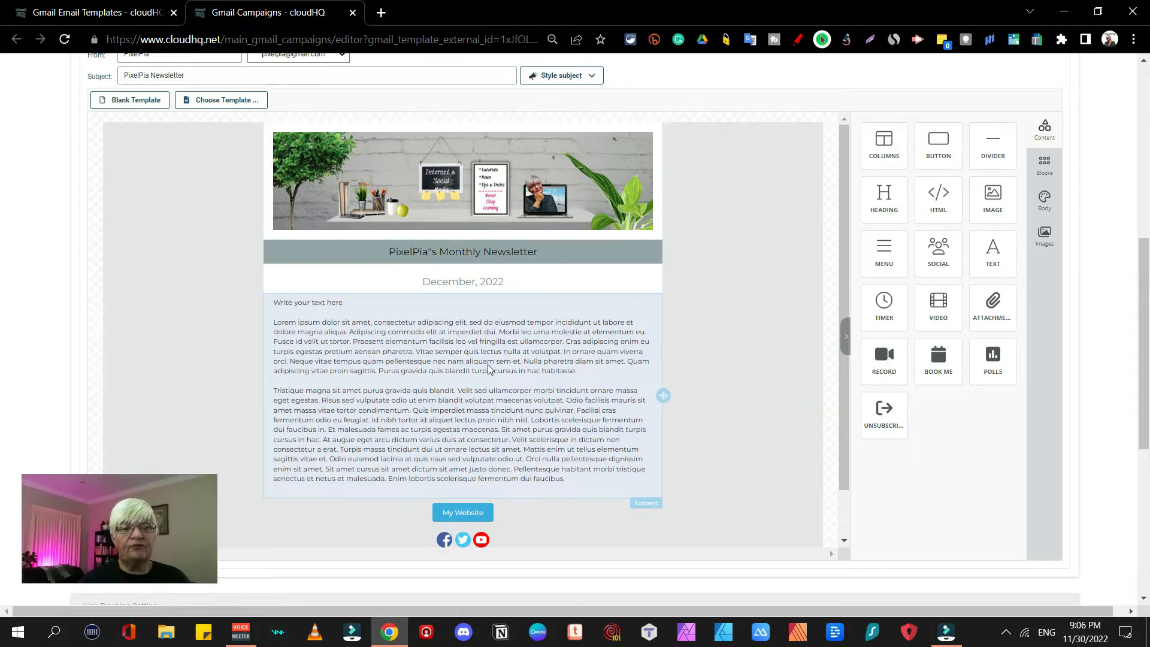
scroll(491, 365, "down", 1)
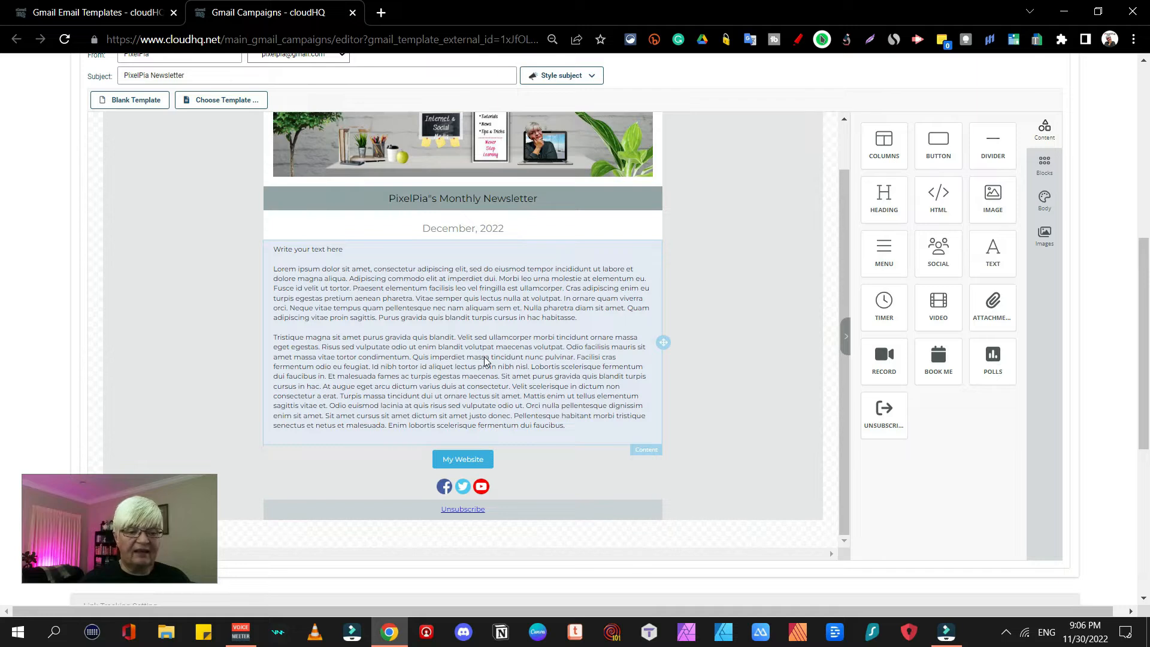
scroll(487, 361, "up", 1)
left_click(459, 358)
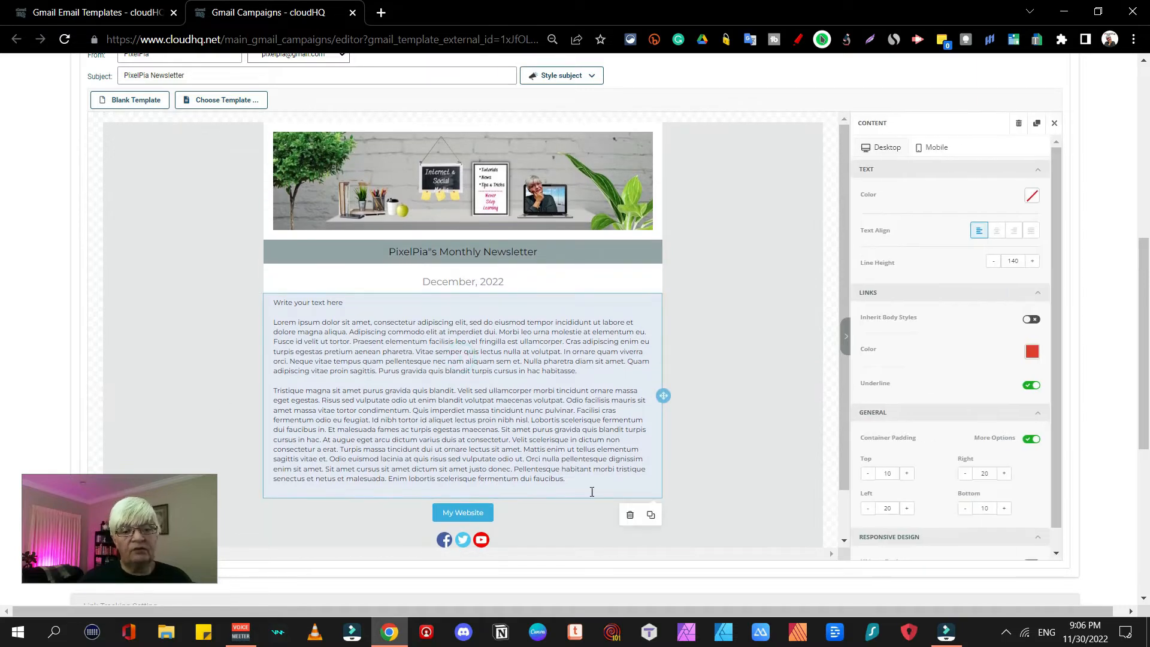
left_click_drag(586, 479, 246, 303)
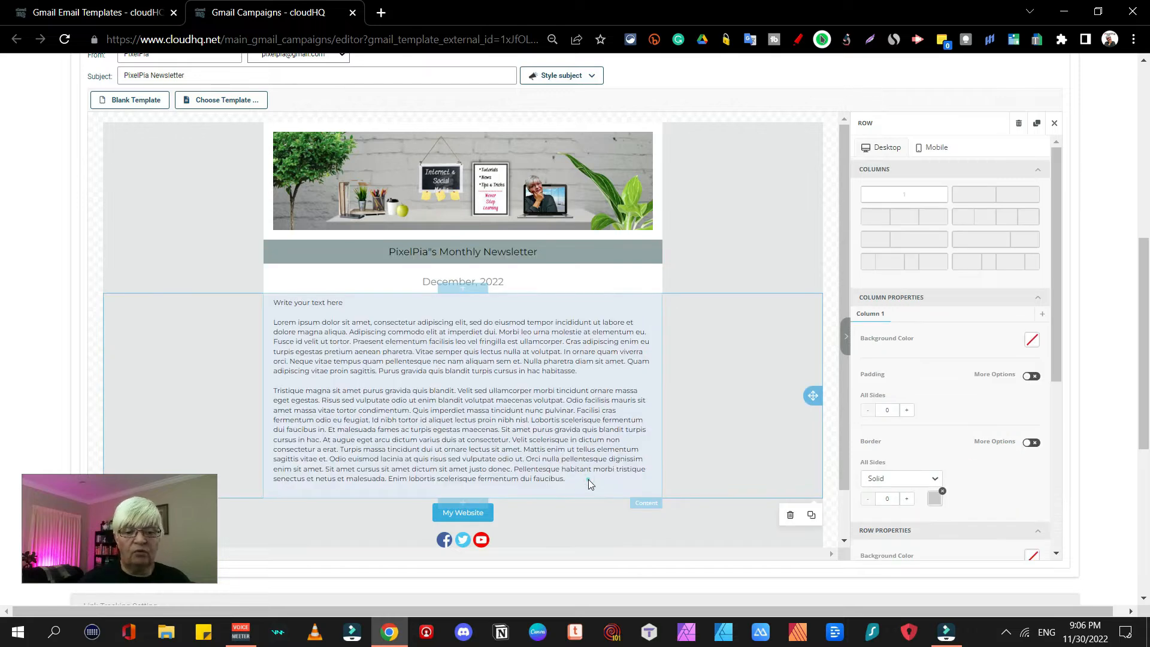
left_click_drag(588, 479, 273, 308)
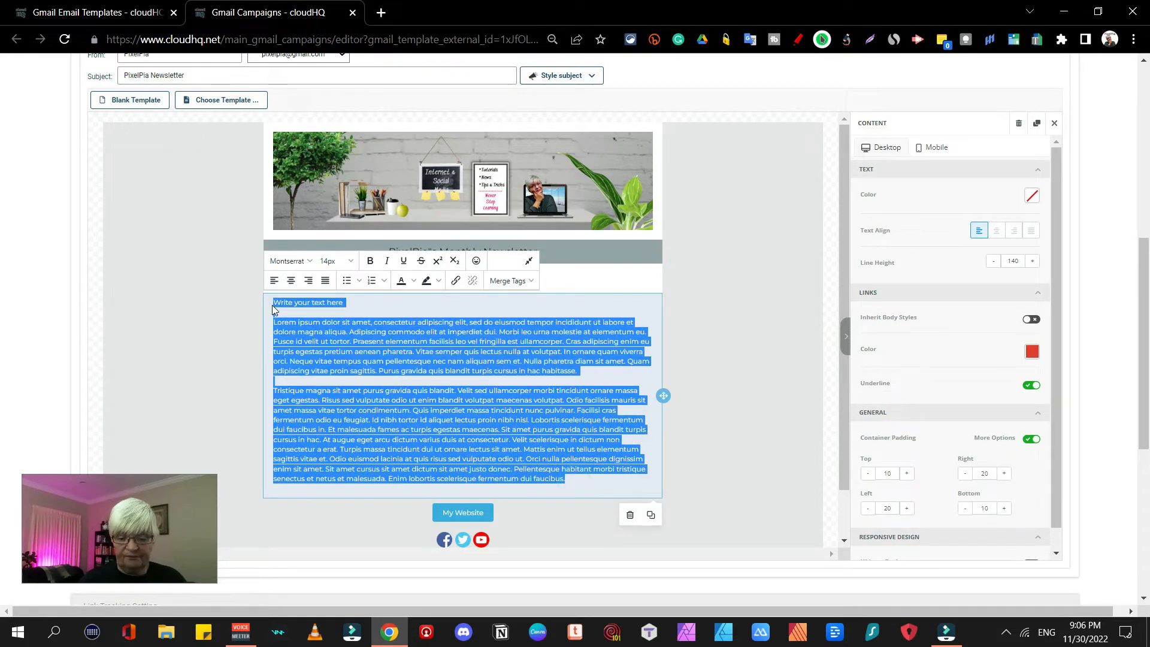
key("Delete")
type("Write the")
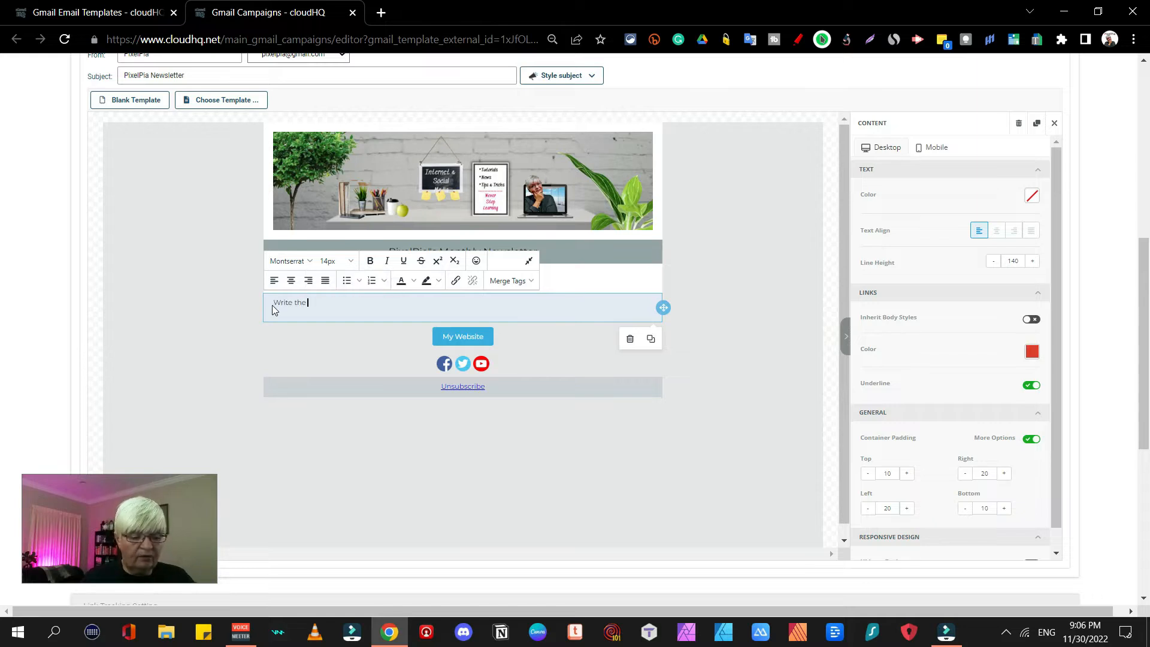
type(" content of the email")
Make the line "Write the content of the email" bold and centre it
key("ctrl+a")
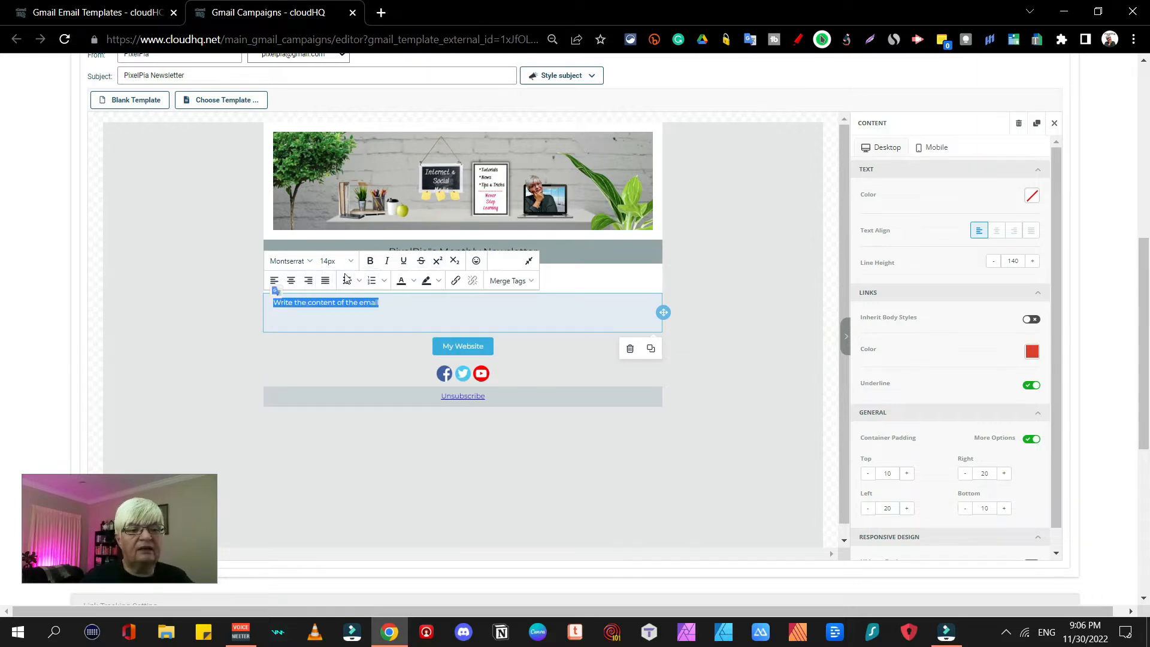
left_click(372, 261)
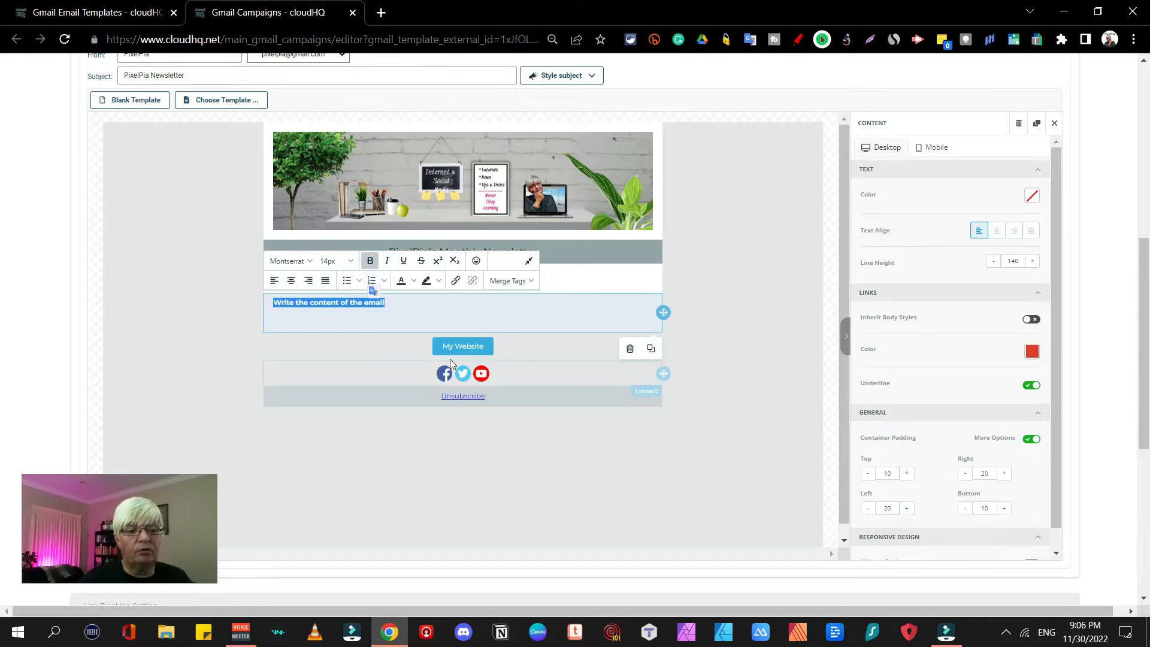
left_click(412, 306)
left_click_drag(430, 307, 273, 305)
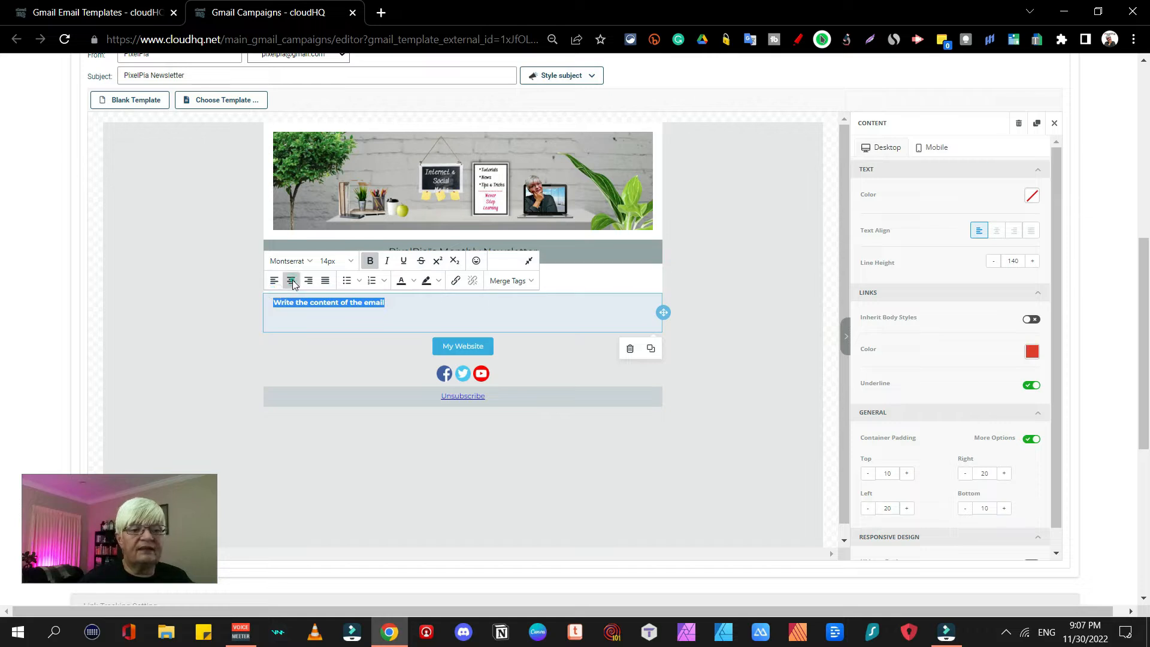
left_click(292, 281)
Add the line "This is the body of my email" below the bold heading in the text block
left_click(642, 292)
type("This is the body of my email")
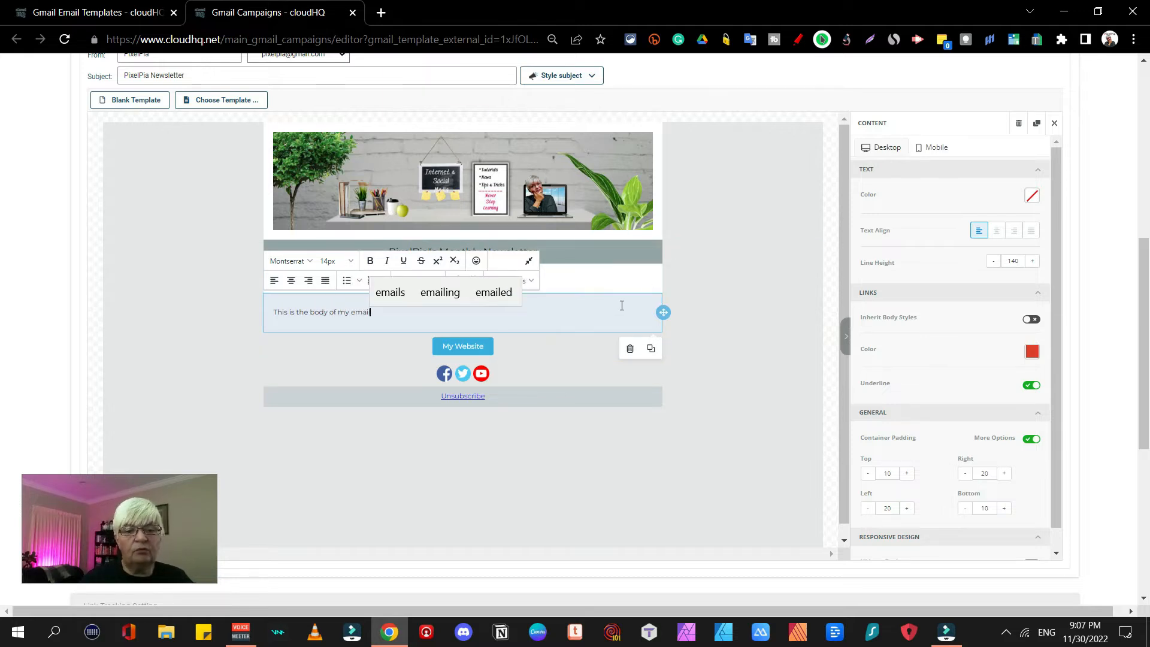
left_click(742, 178)
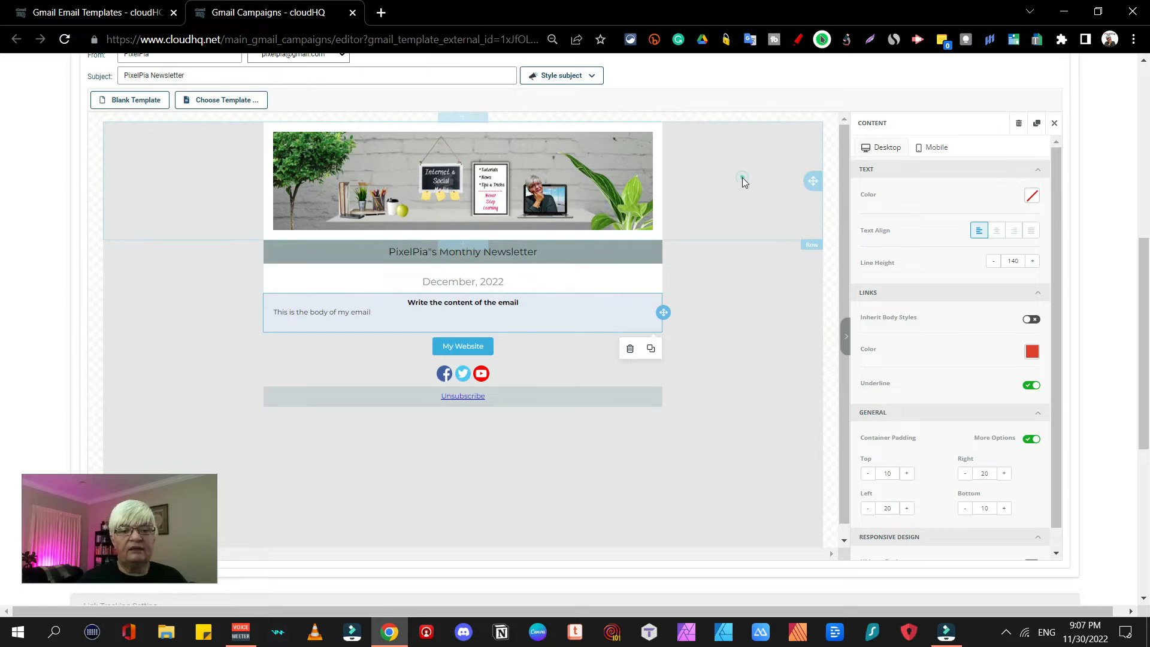
left_click(719, 367)
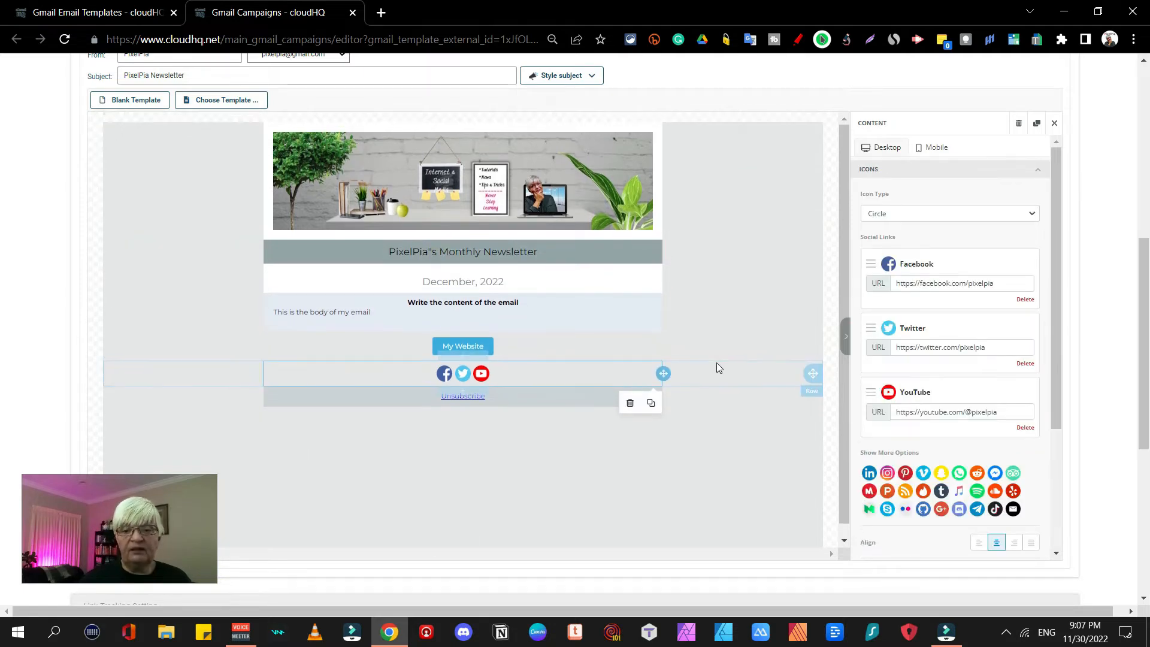
Set the campaign to start at a specified time, 12/01/2022 at 10:00 AM
scroll(916, 344, "up", 8)
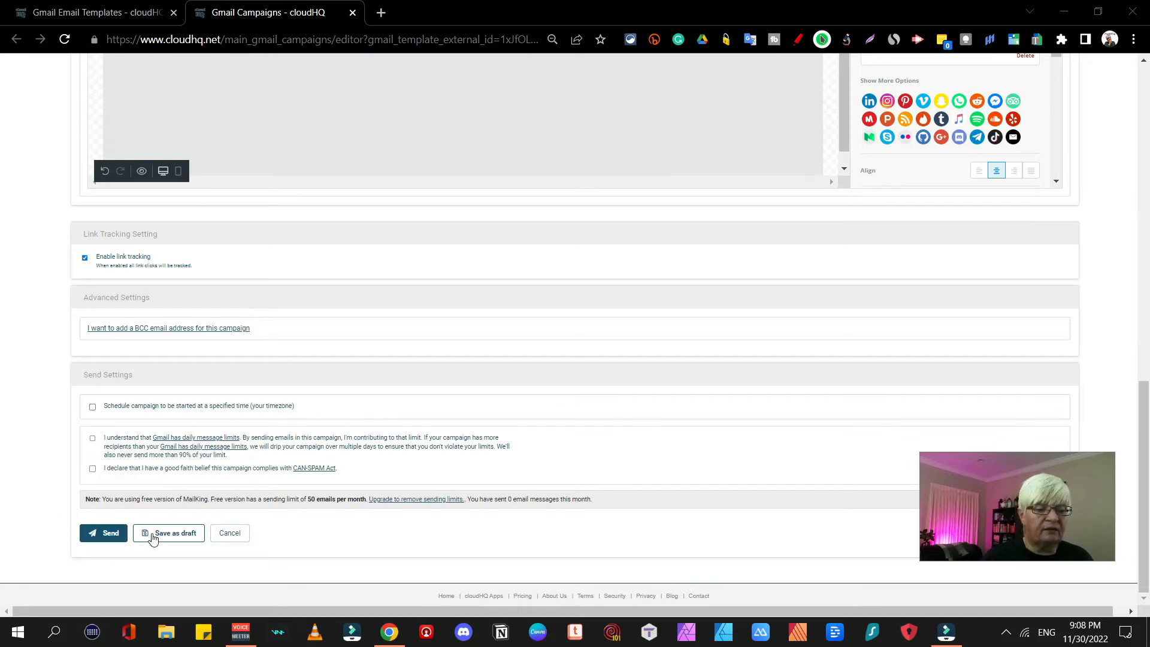
left_click(92, 408)
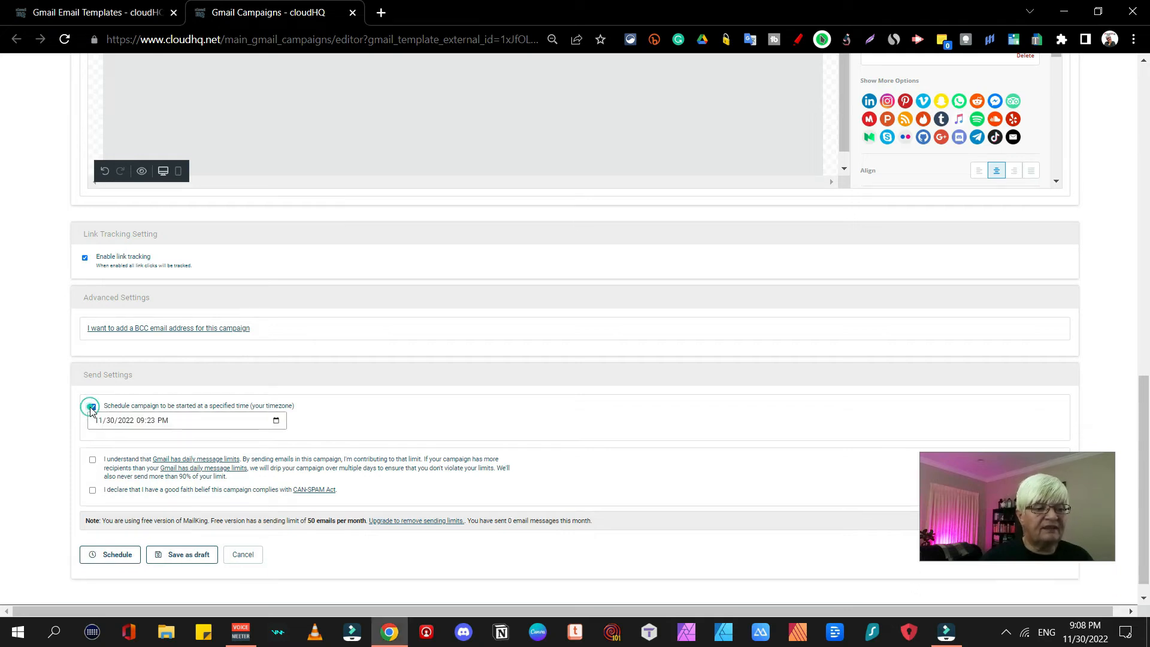
left_click(276, 420)
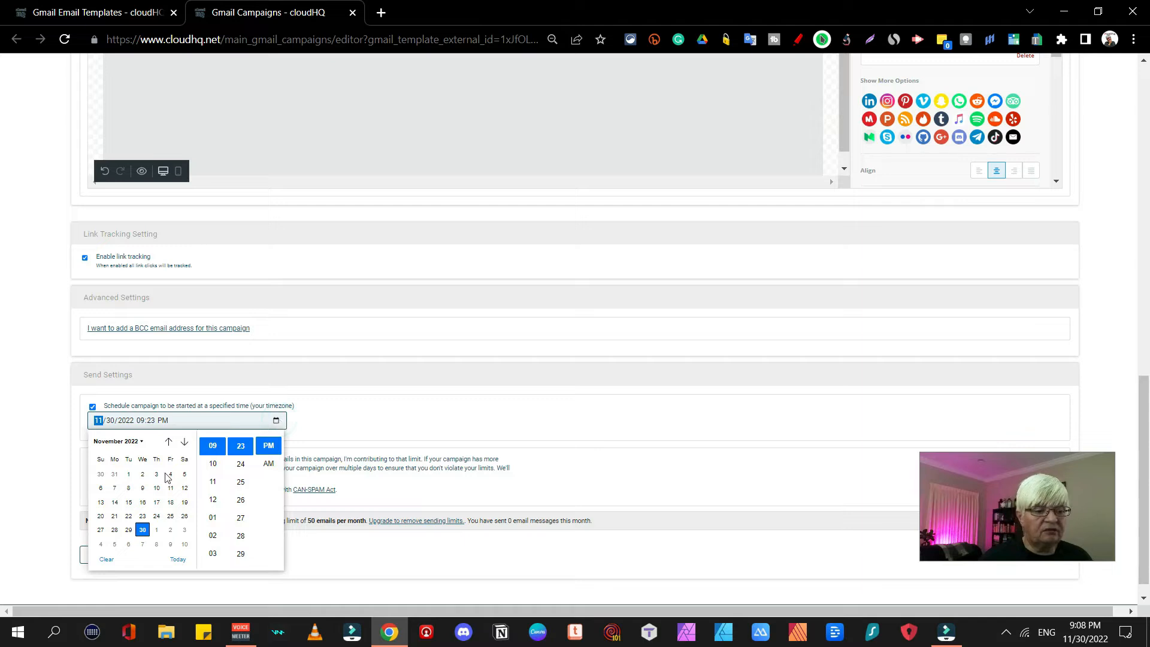
left_click(157, 530)
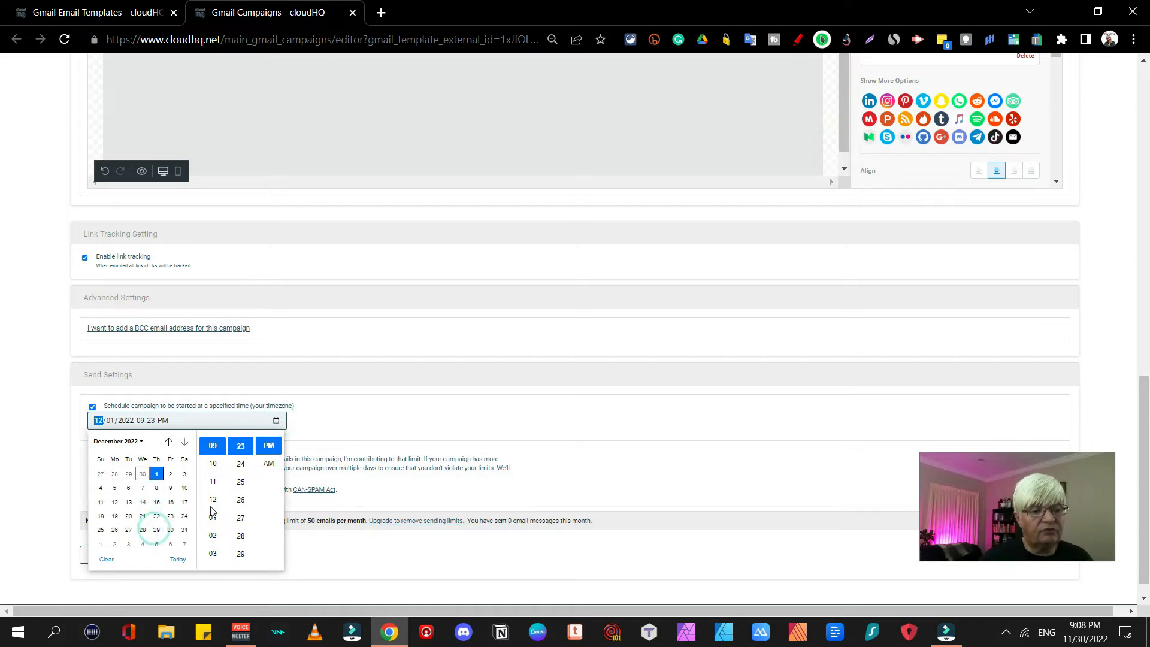
left_click(212, 464)
left_click(241, 447)
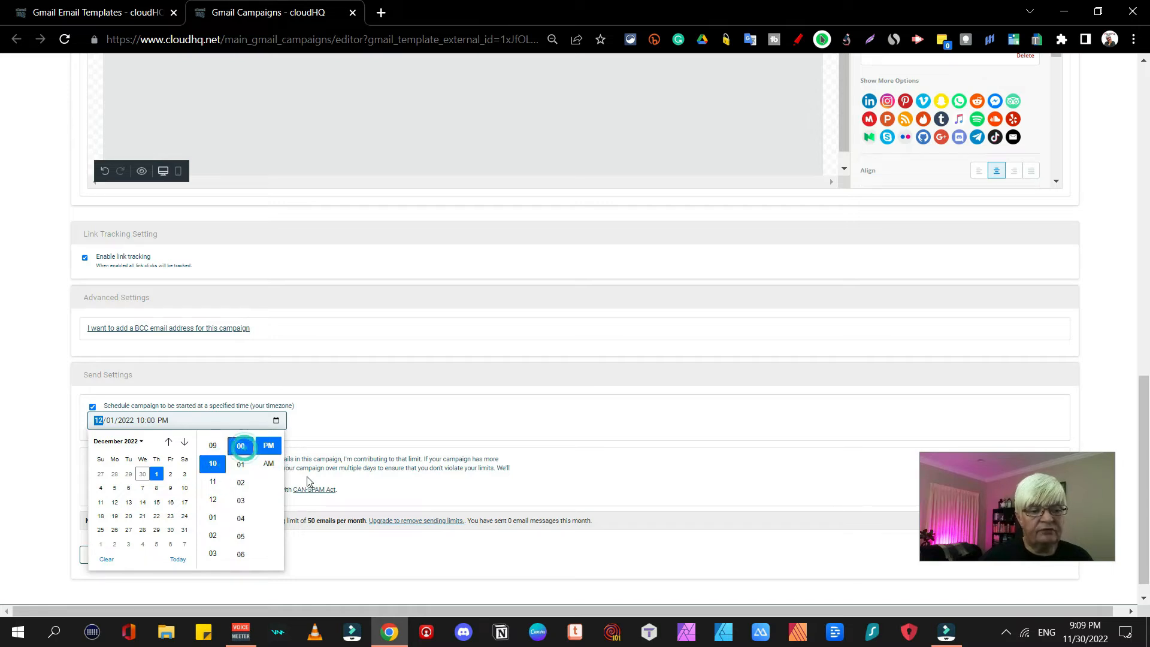
left_click(268, 465)
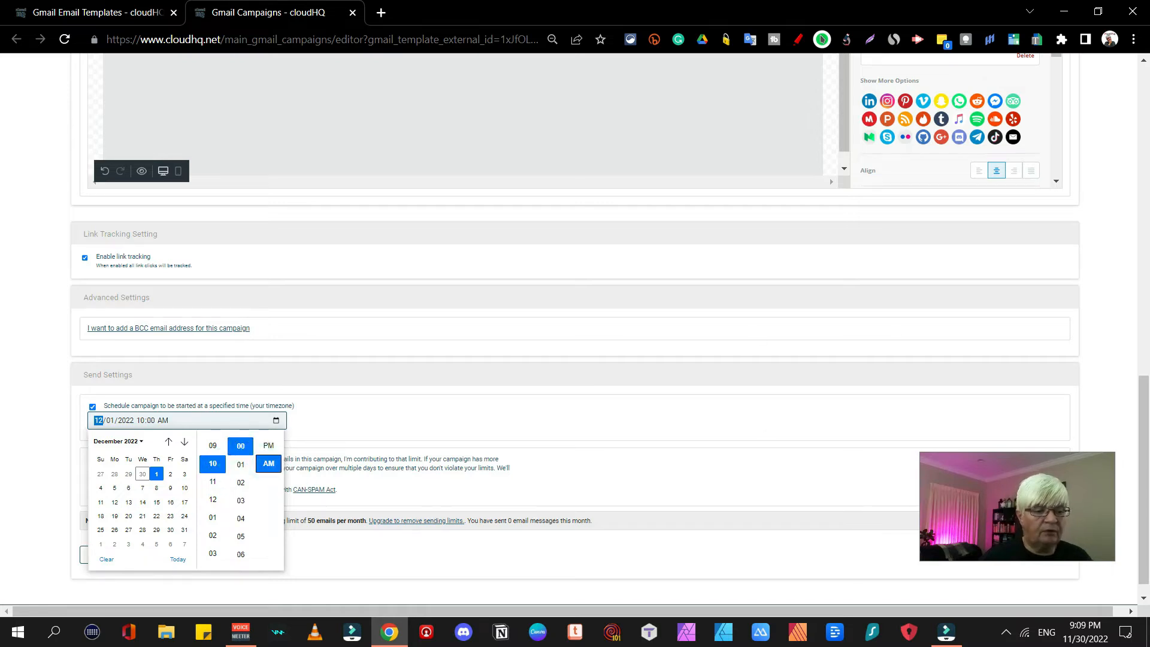
left_click(50, 404)
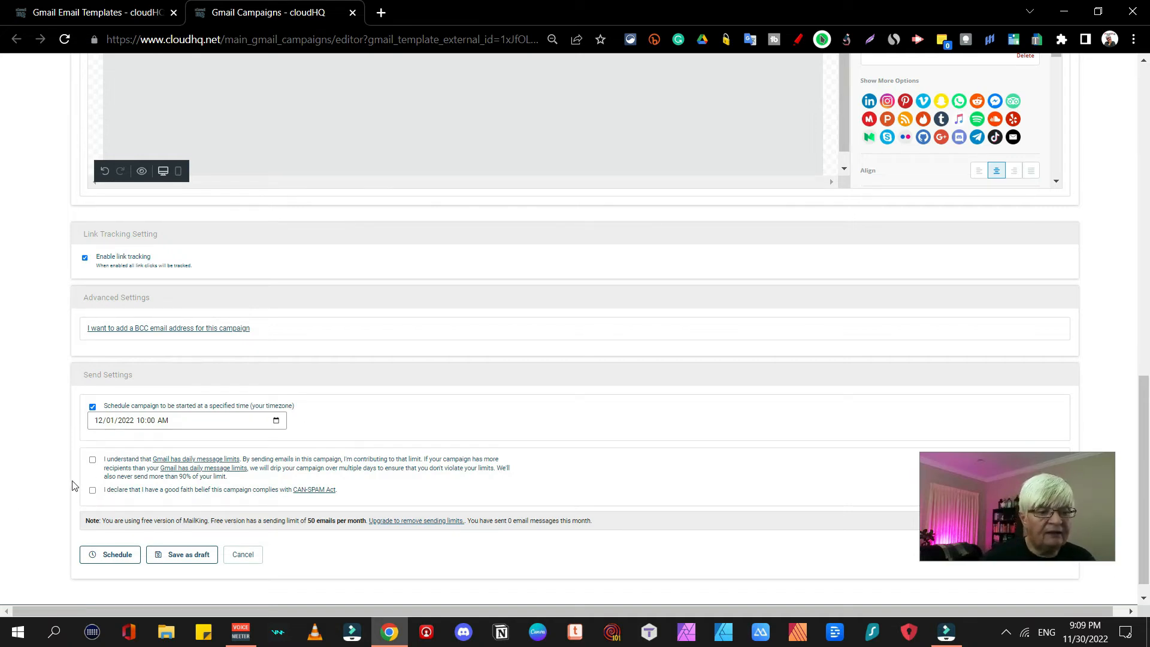
Accept the Gmail daily message limits and CAN-SPAM Act declarations, and schedule the campaign
left_click(93, 461)
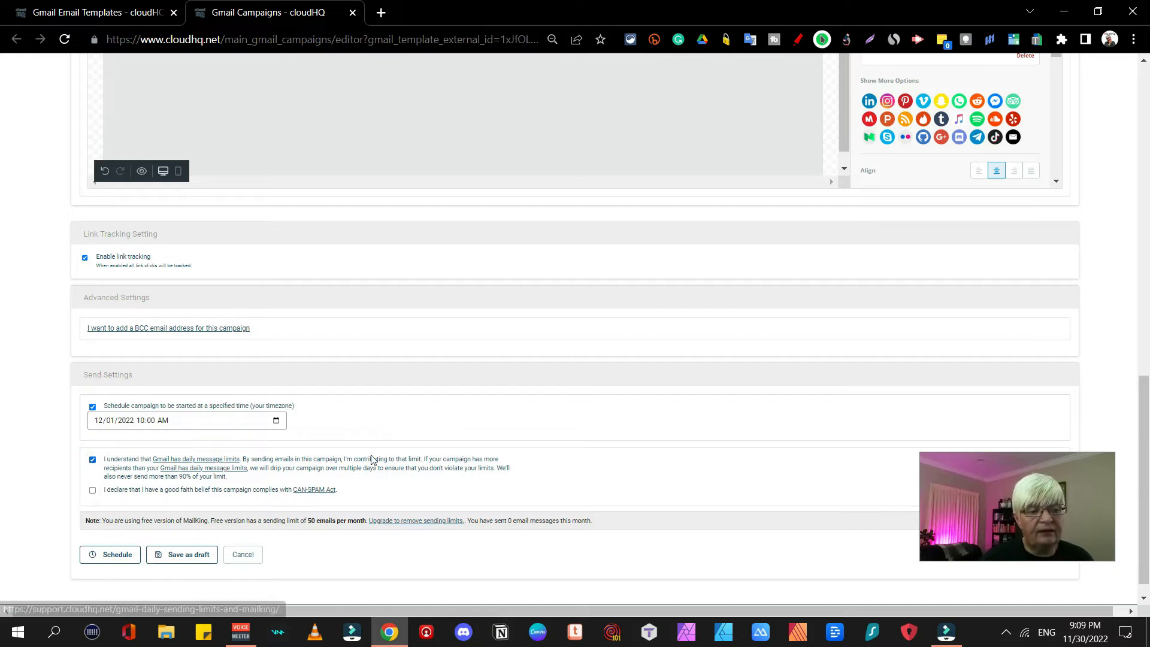
left_click(93, 491)
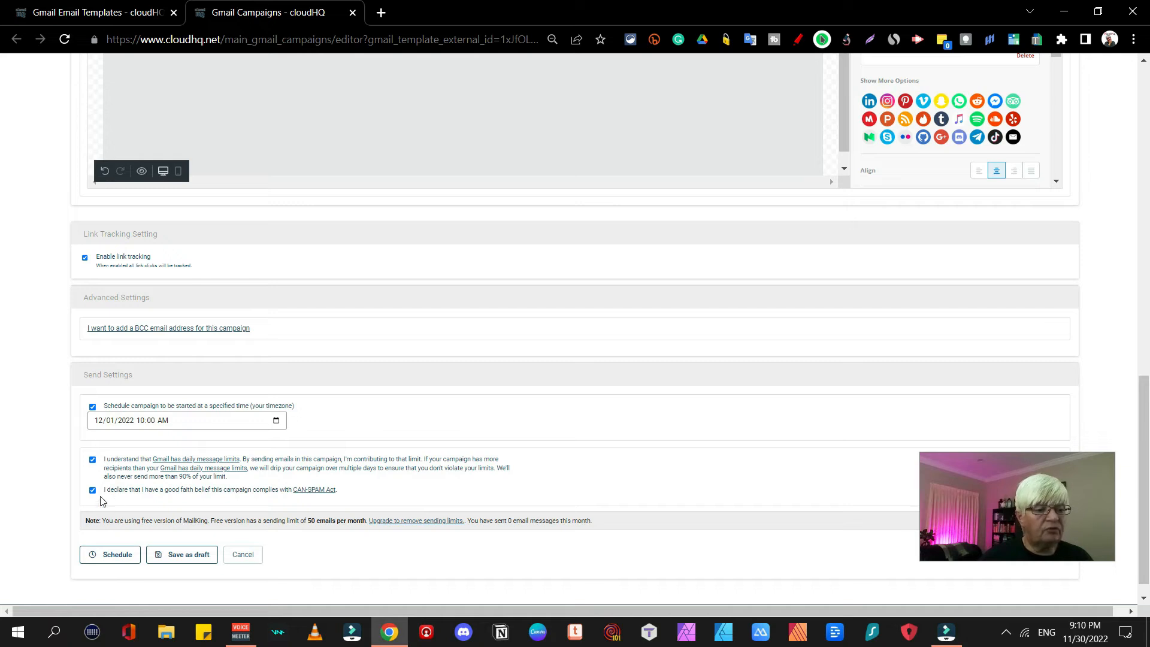
scroll(507, 491, "down", 1)
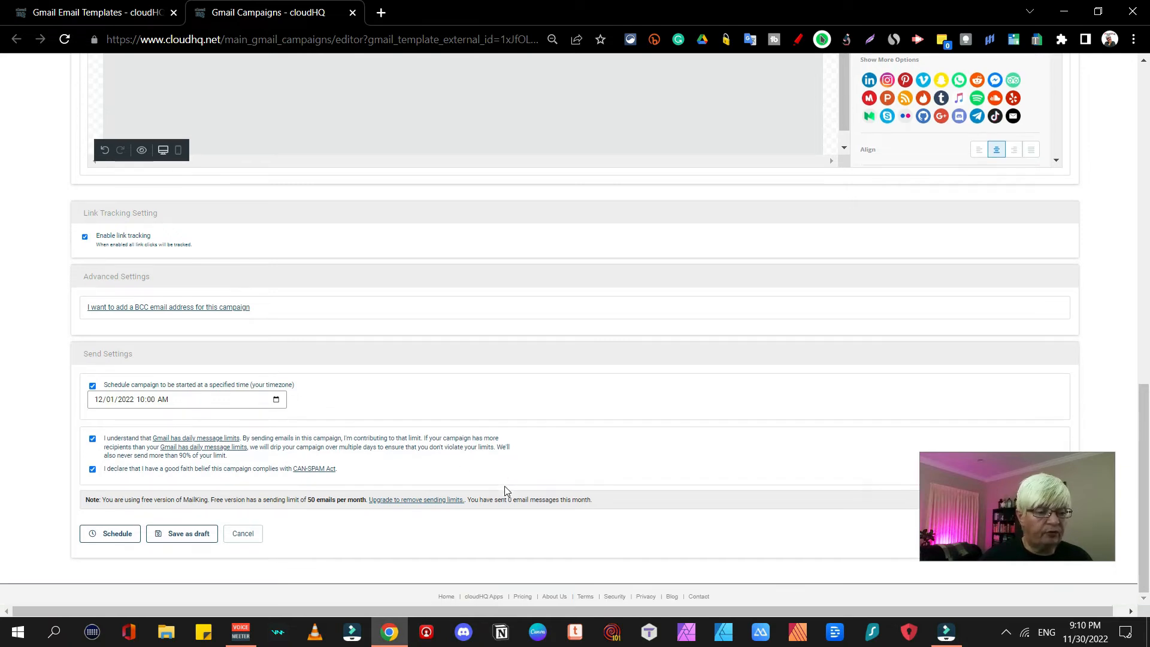
left_click(118, 535)
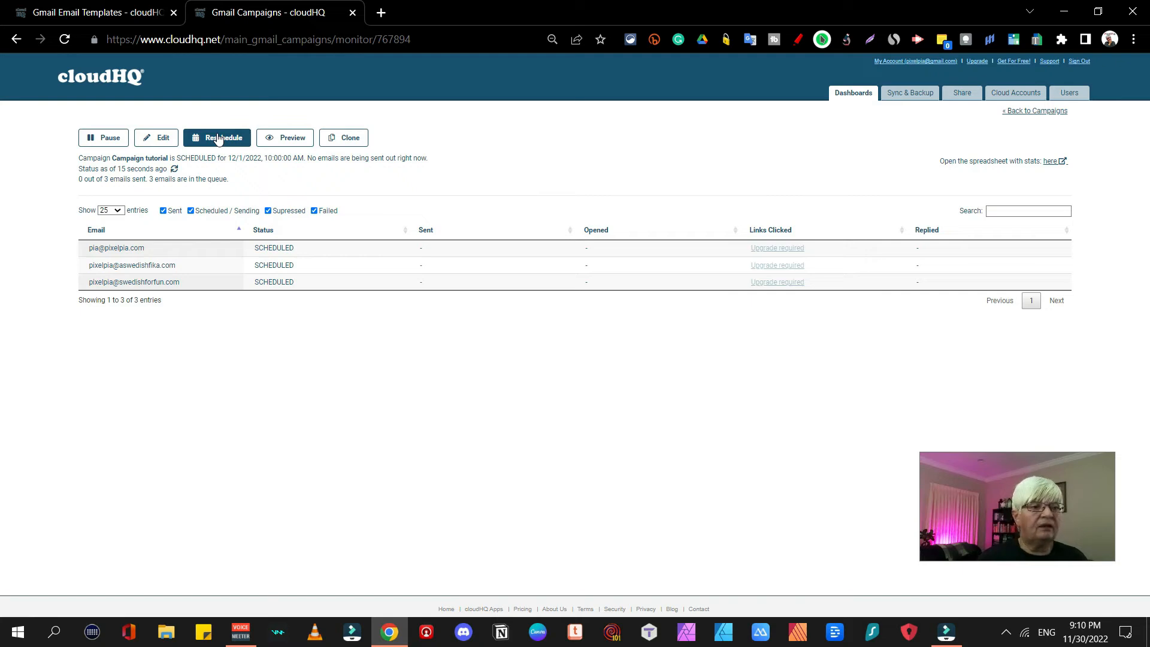
Pause the scheduled campaign and resume its sending
left_click(101, 136)
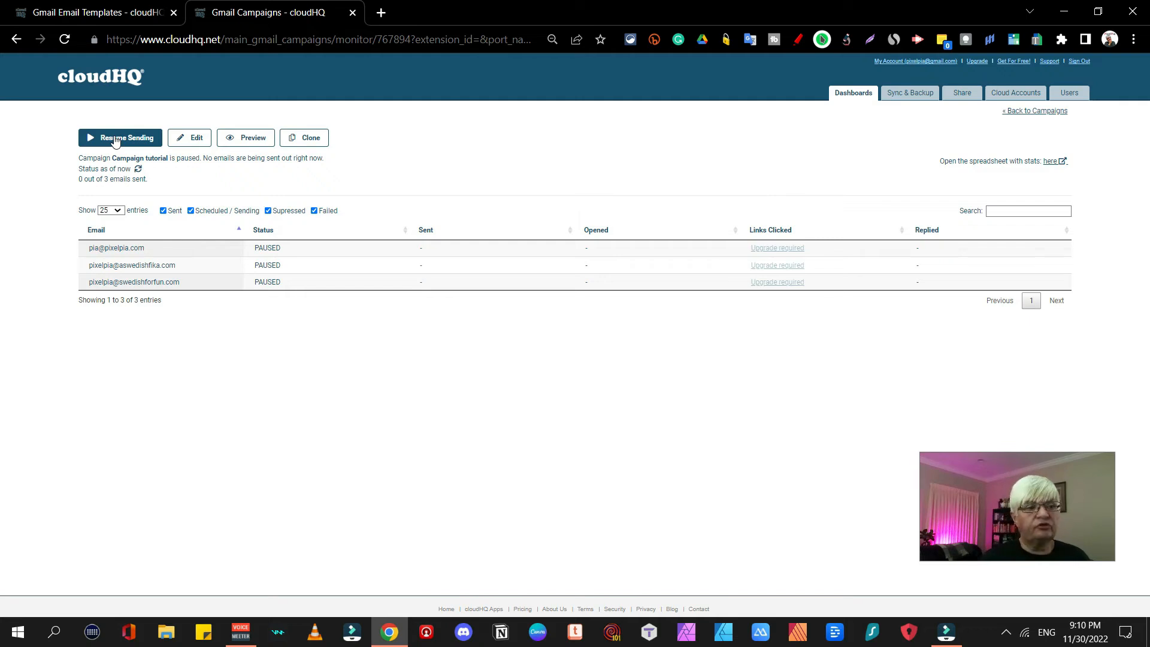
left_click(116, 140)
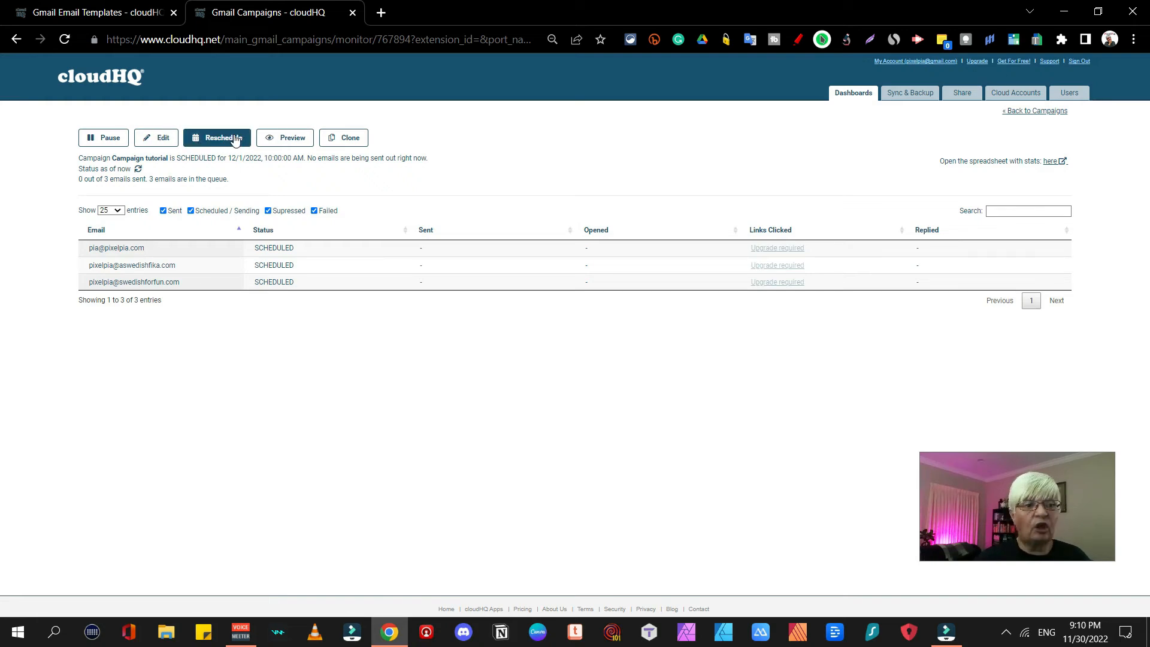
Preview the campaign and review the recipient options for cloning it, without creating a clone
left_click(273, 139)
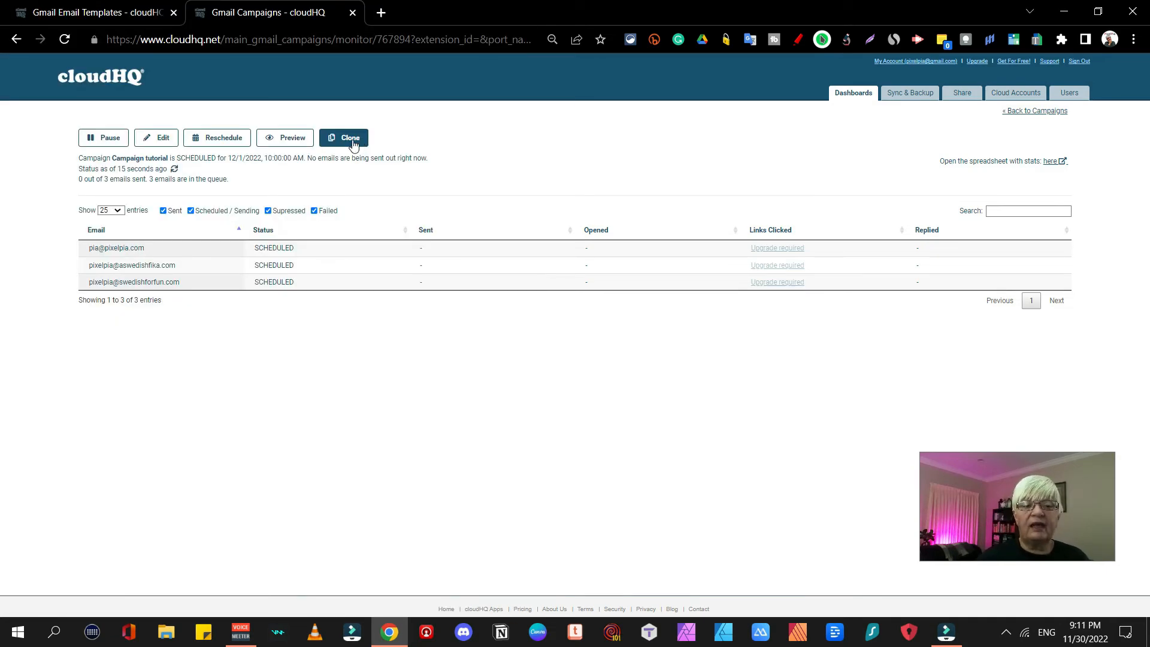
left_click(353, 142)
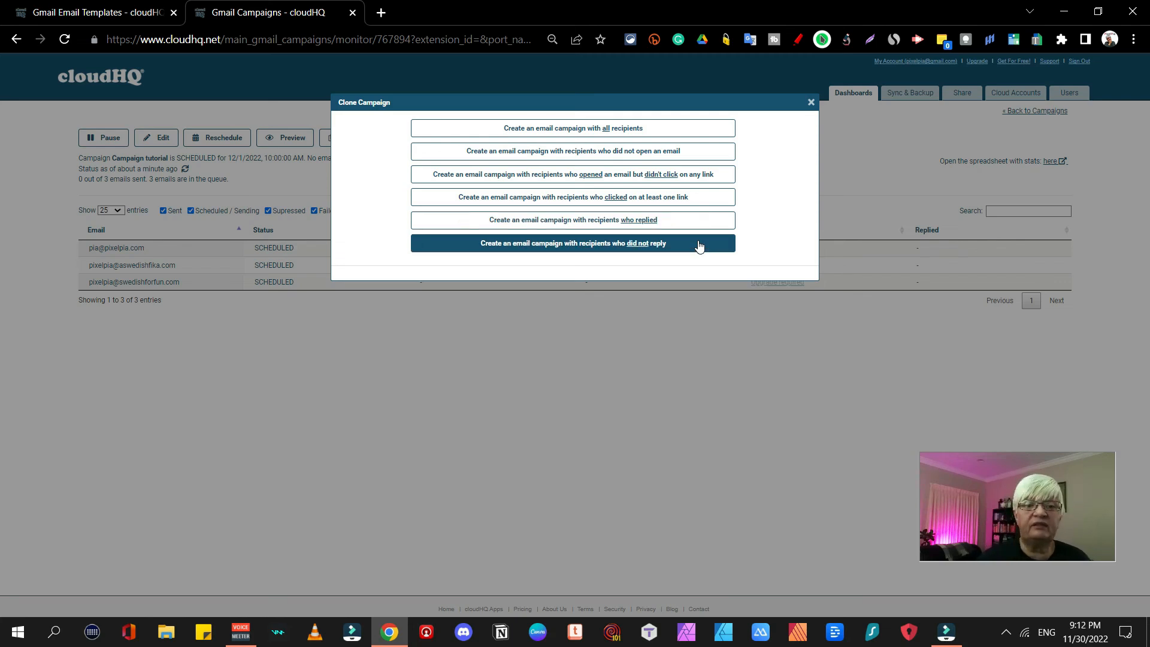
left_click(283, 548)
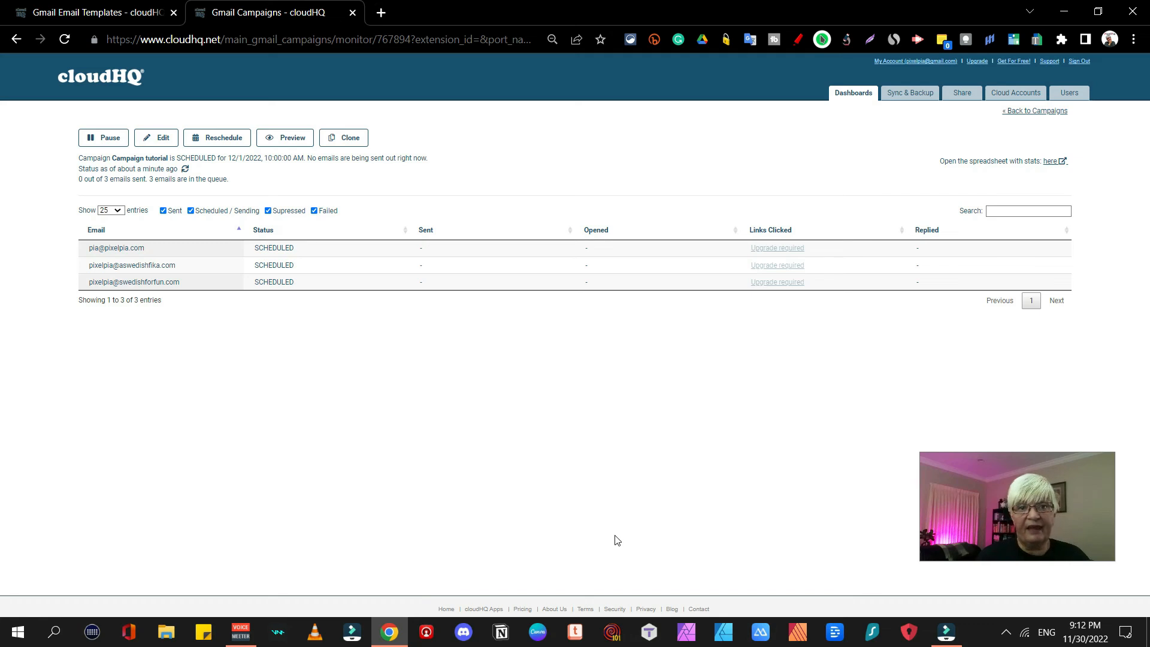